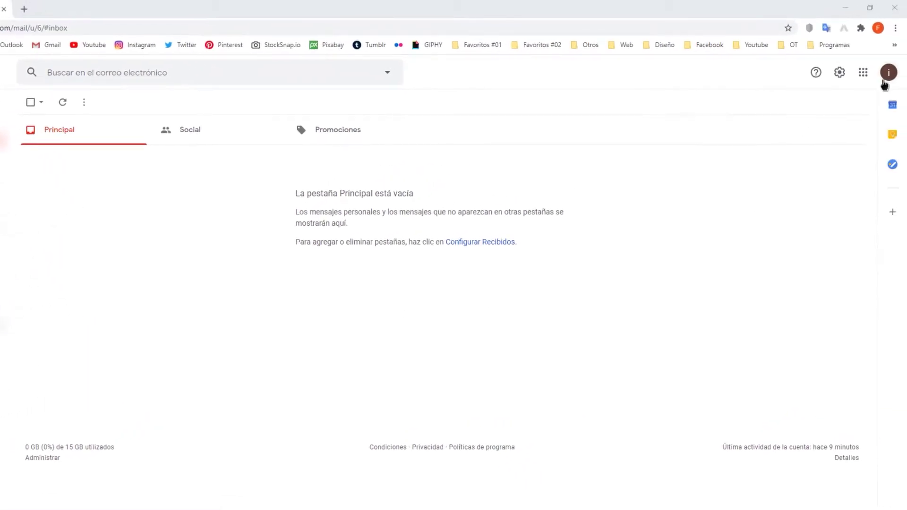
- Open the Google Account's Seguridad page from the avatar menu via 'Administra tu Cuenta de Google'
{"action": "left_click", "coordinate": [887, 75]}
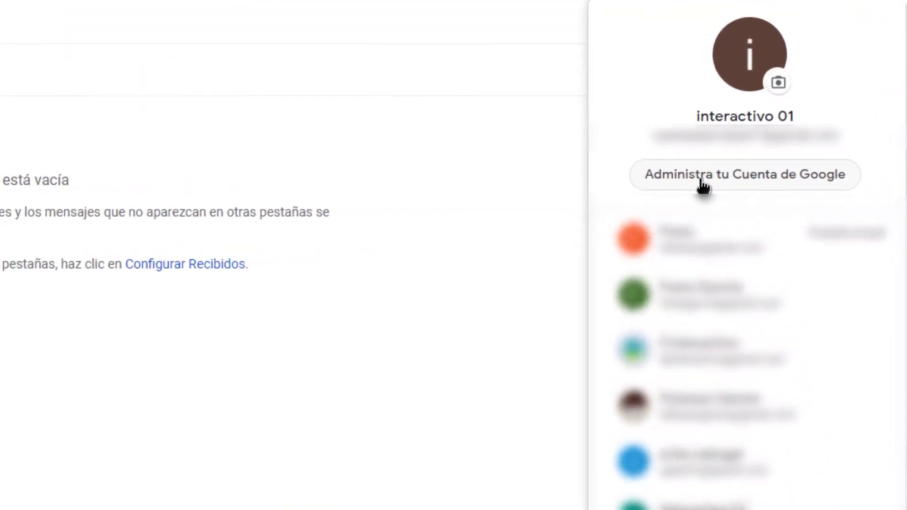
{"action": "left_click", "coordinate": [701, 179]}
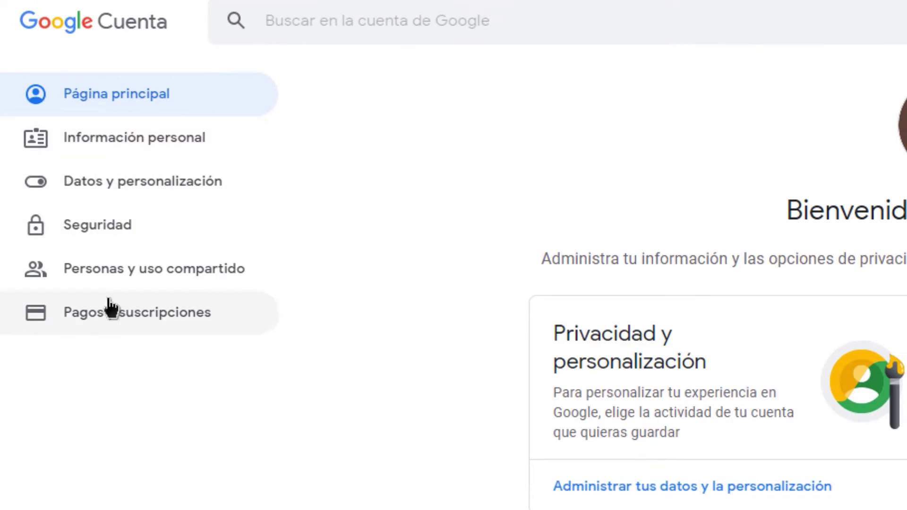
{"action": "left_click", "coordinate": [105, 242]}
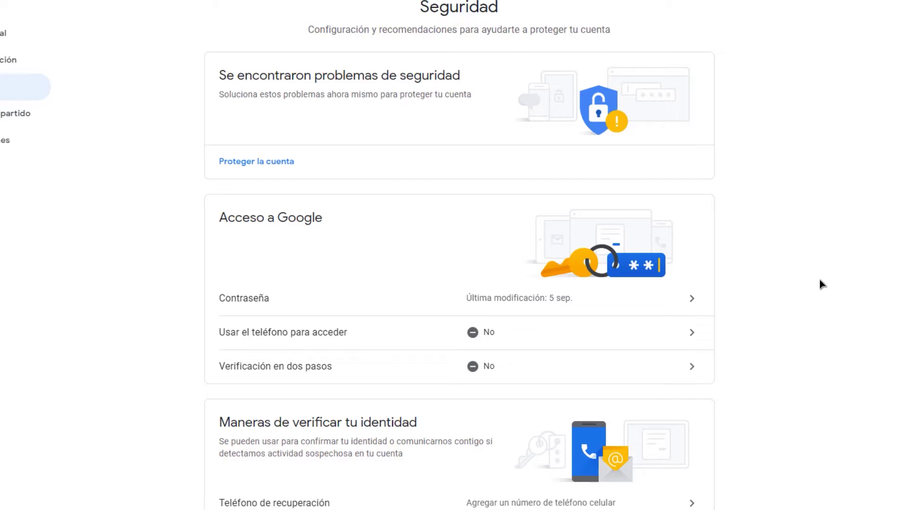
{"action": "scroll", "coordinate": [775, 270], "scroll_direction": "down", "scroll_amount": 6}
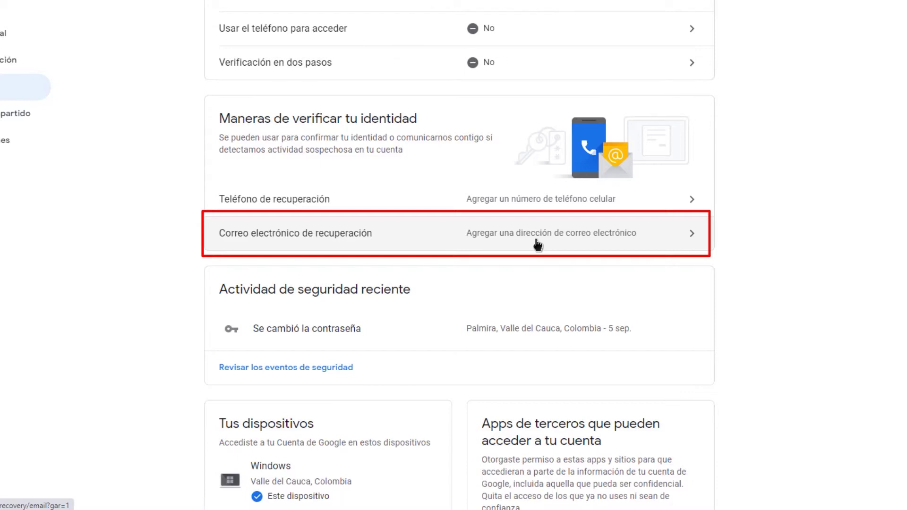
- Confirm the password and save a recovery email address for the account
{"action": "left_click", "coordinate": [680, 229]}
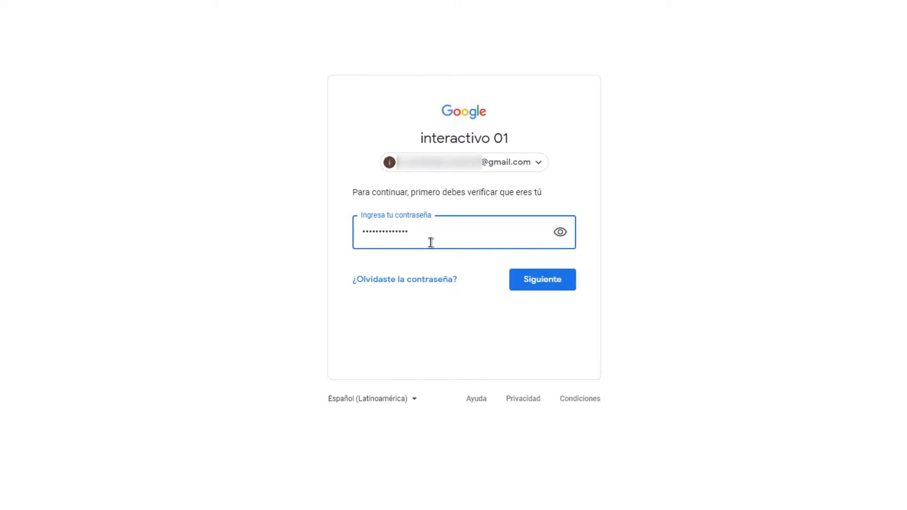
{"action": "key", "text": "Return"}
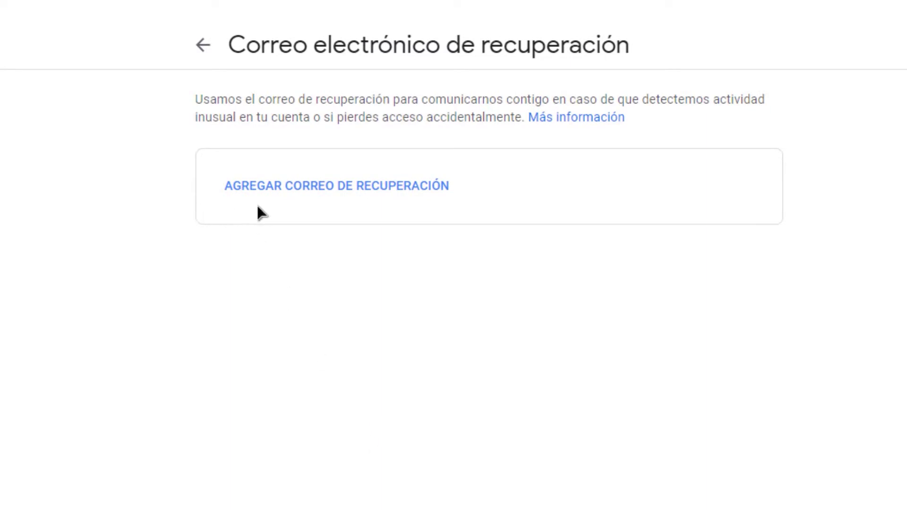
{"action": "left_click", "coordinate": [384, 200]}
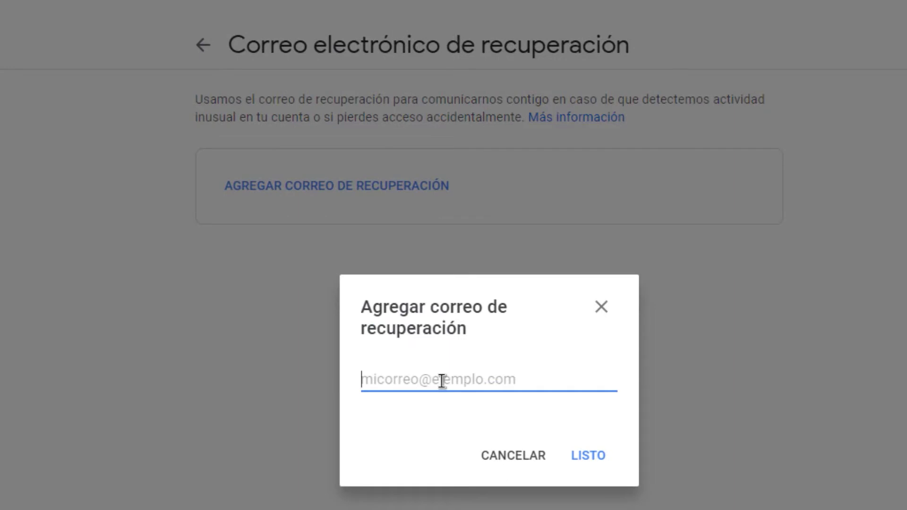
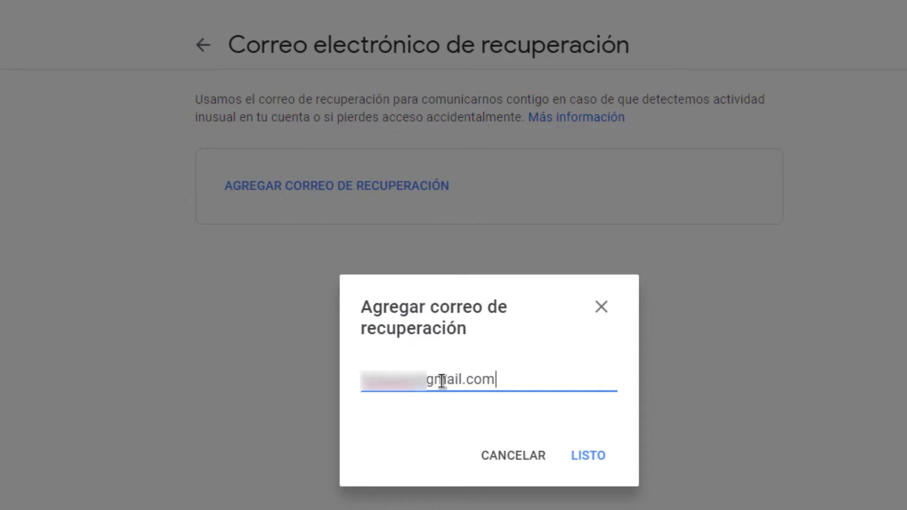
{"action": "left_click", "coordinate": [597, 462]}
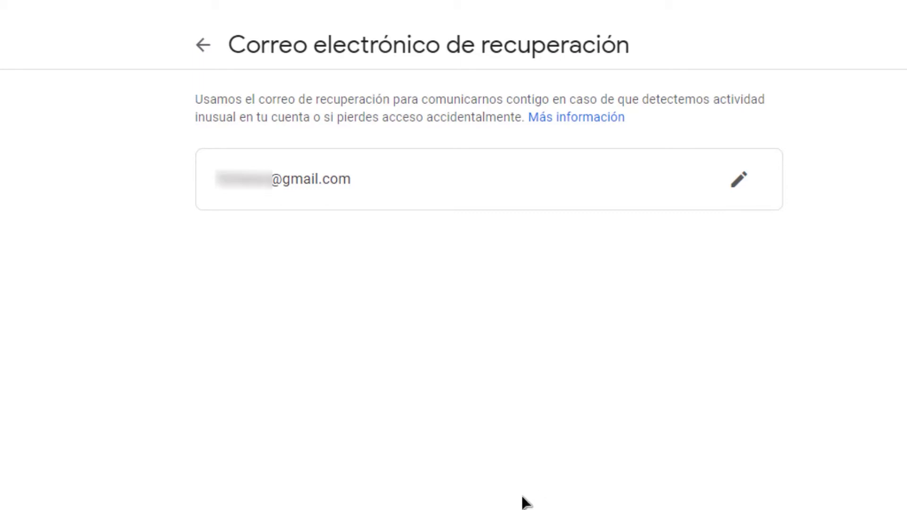
- Return to the security overview and scroll down the page
{"action": "left_click", "coordinate": [206, 55]}
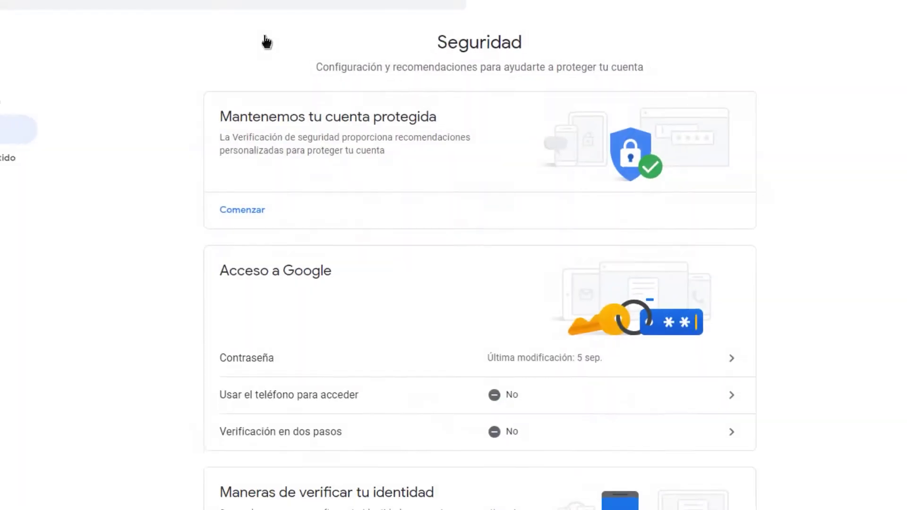
{"action": "scroll", "coordinate": [286, 189], "scroll_direction": "down", "scroll_amount": 5}
{"action": "scroll", "coordinate": [287, 191], "scroll_direction": "down", "scroll_amount": 3}
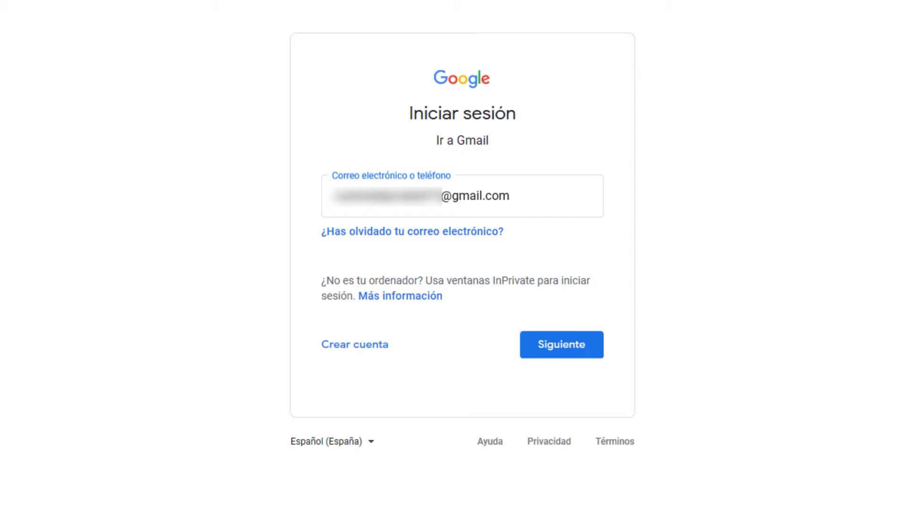
- Start recovery via '¿Has olvidado tu contraseña?' and request an emailed verification code
{"action": "left_click", "coordinate": [540, 203]}
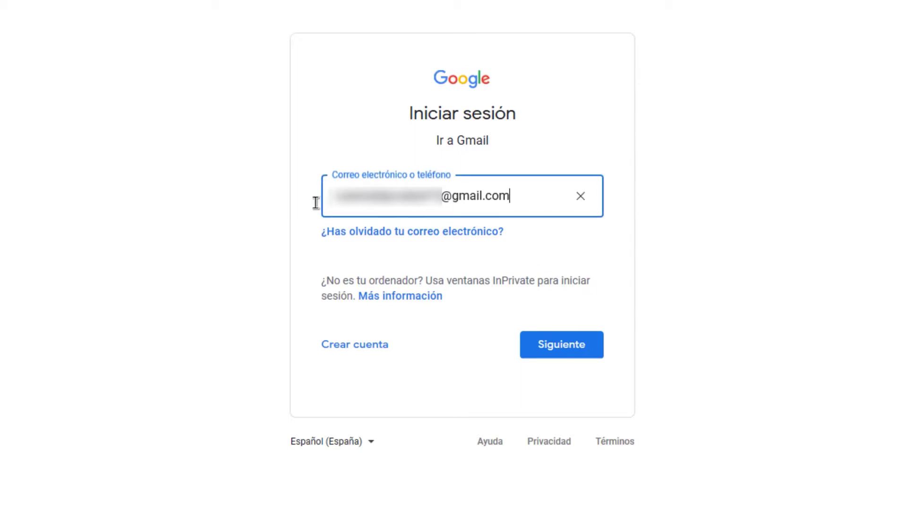
{"action": "triple_click", "coordinate": [314, 197]}
{"action": "left_click", "coordinate": [570, 350]}
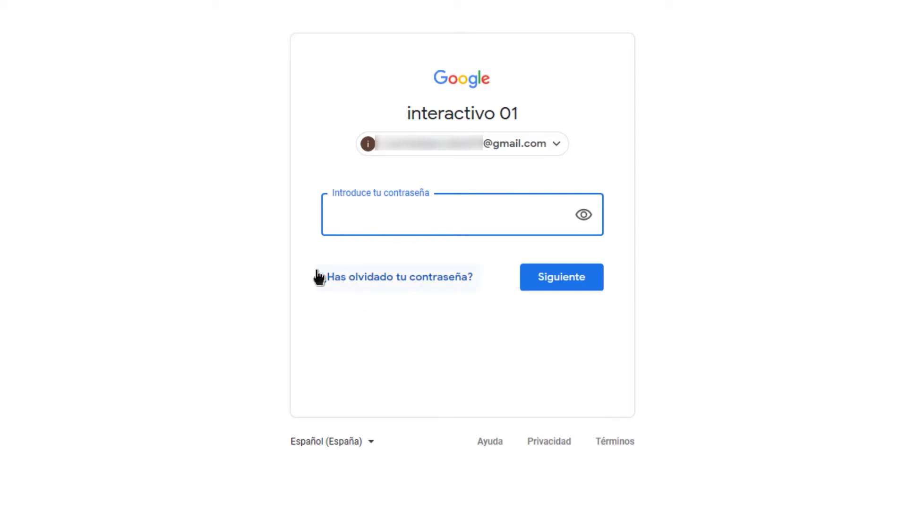
{"action": "left_click", "coordinate": [365, 278]}
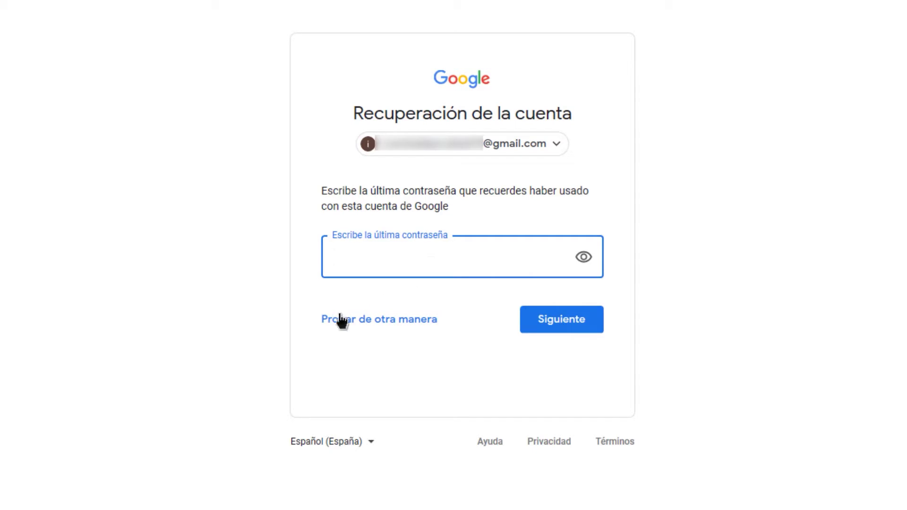
{"action": "left_click", "coordinate": [363, 319]}
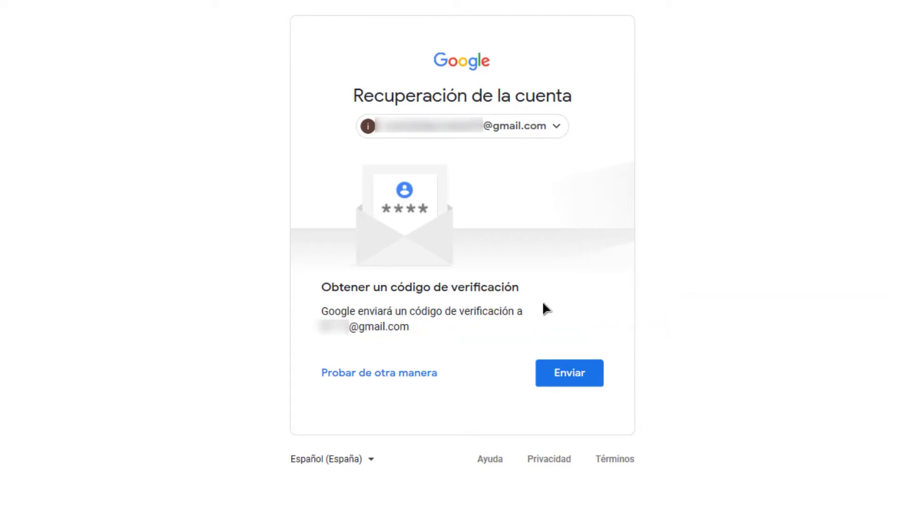
{"action": "left_click", "coordinate": [577, 378]}
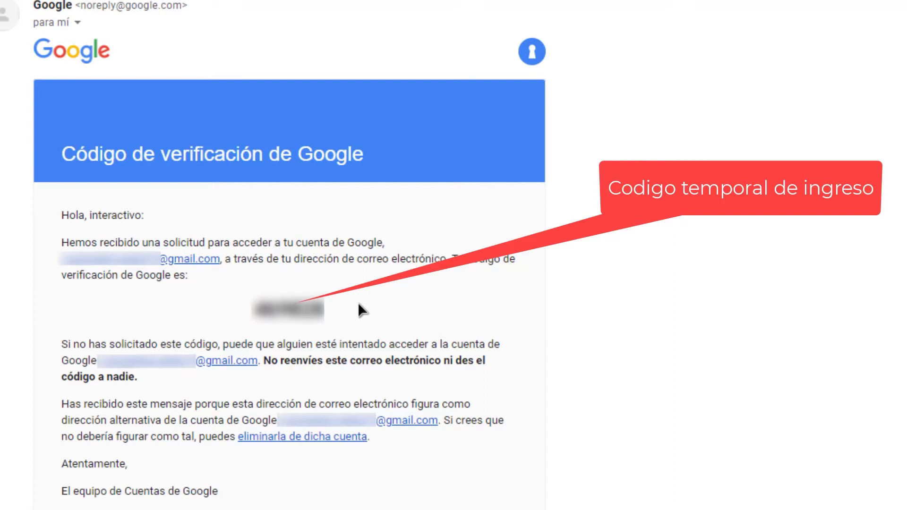
{"action": "double_click", "coordinate": [336, 313]}
{"action": "key", "text": "ctrl+c"}
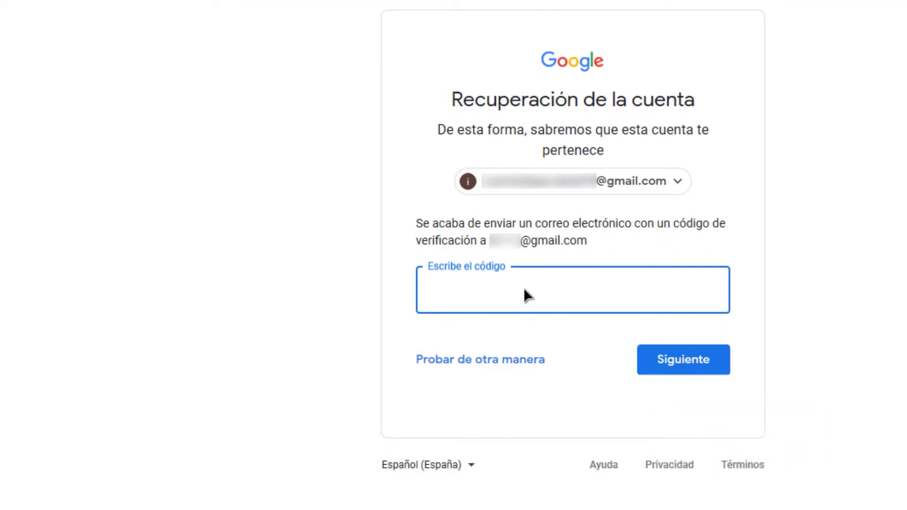
{"action": "key", "text": "ctrl+v"}
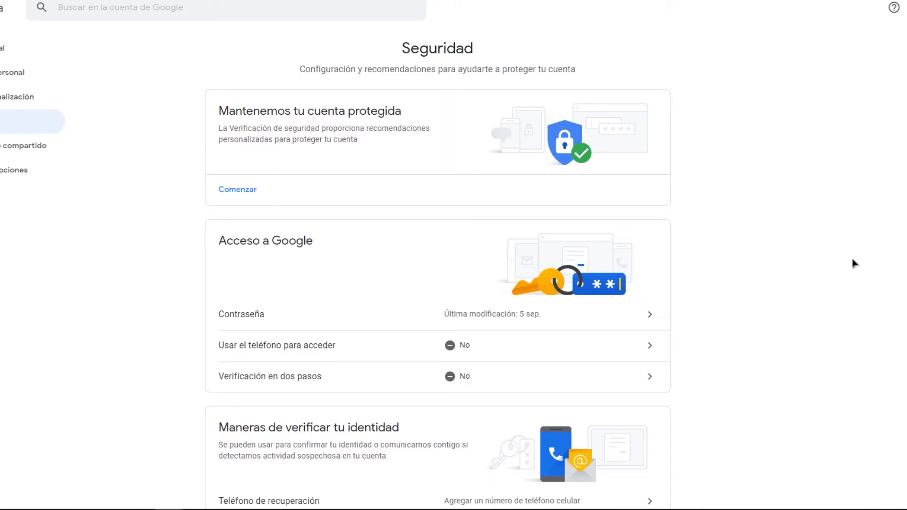
- Scroll the Seguridad page to check the phone sign-in and two-step verification settings
{"action": "scroll", "coordinate": [824, 252], "scroll_direction": "down", "scroll_amount": 5}
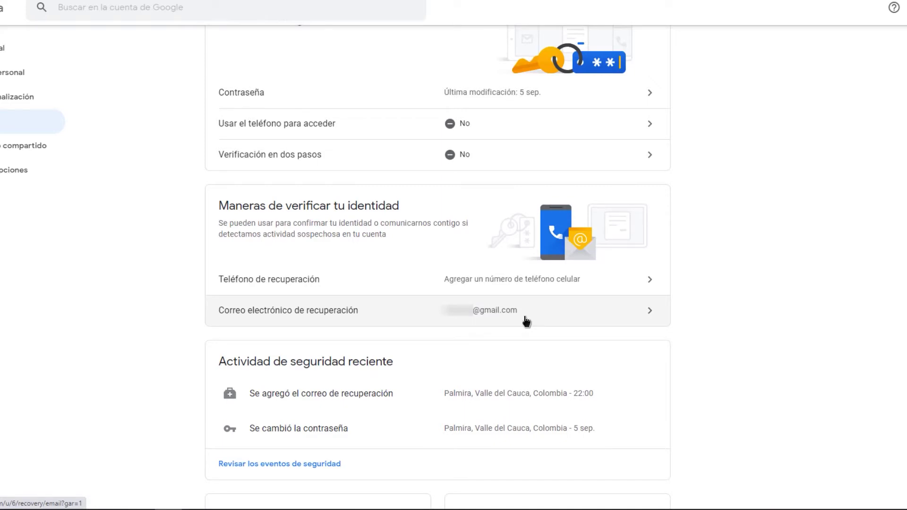
{"action": "scroll", "coordinate": [549, 341], "scroll_direction": "up", "scroll_amount": 3}
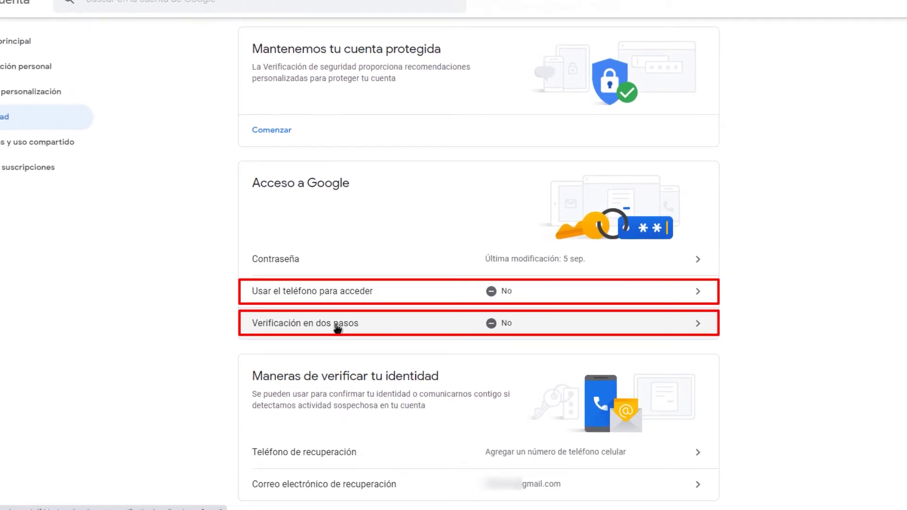
- Open the Verificación en dos pasos row in the Acceso a Google section
{"action": "scroll", "coordinate": [337, 326], "scroll_direction": "up", "scroll_amount": 1}
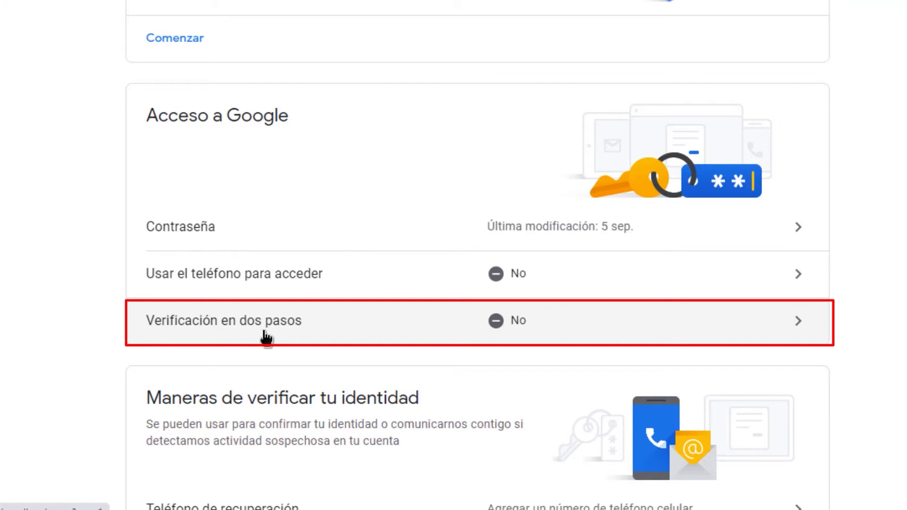
{"action": "left_click", "coordinate": [785, 331]}
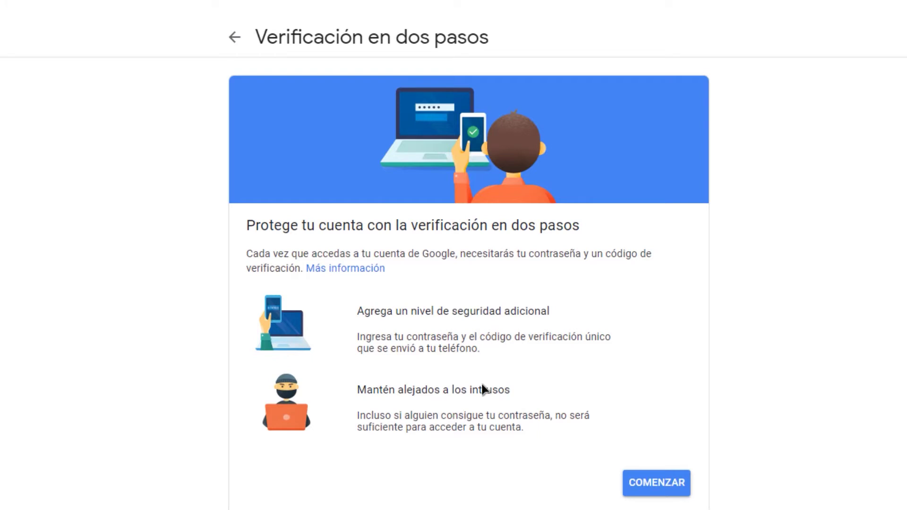
- Begin two-step setup with COMENZAR and re-confirm the account password
{"action": "left_click", "coordinate": [642, 496]}
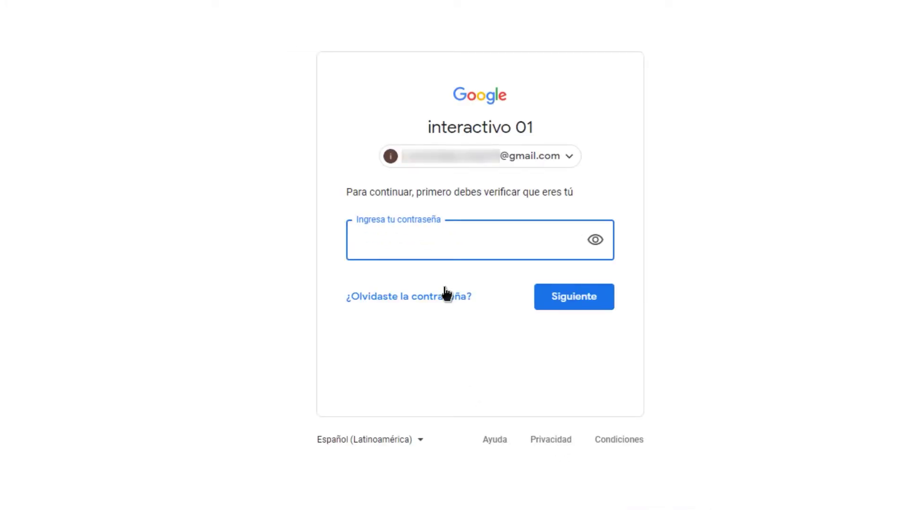
{"action": "type", "text": "••••••••••••••"}
{"action": "left_click", "coordinate": [590, 308]}
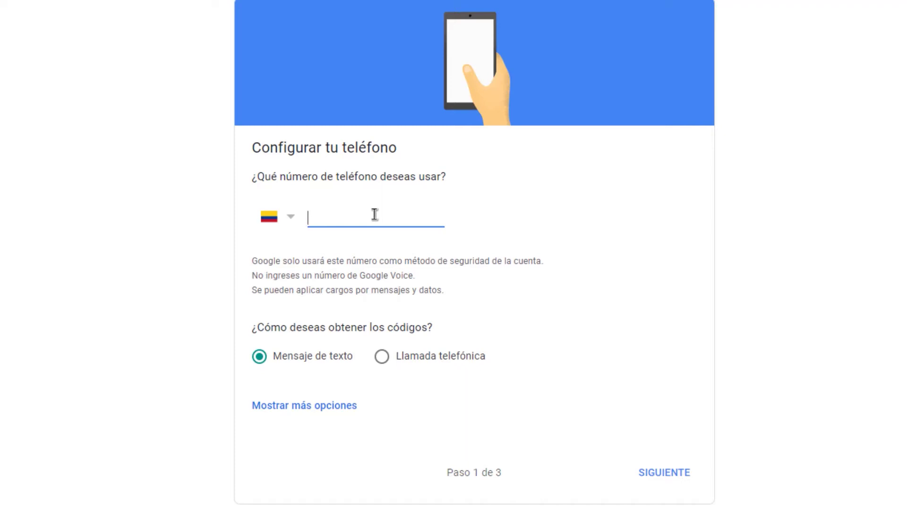
- Enter the phone number and send a verification code by Mensaje de texto
{"action": "type", "text": "317"}
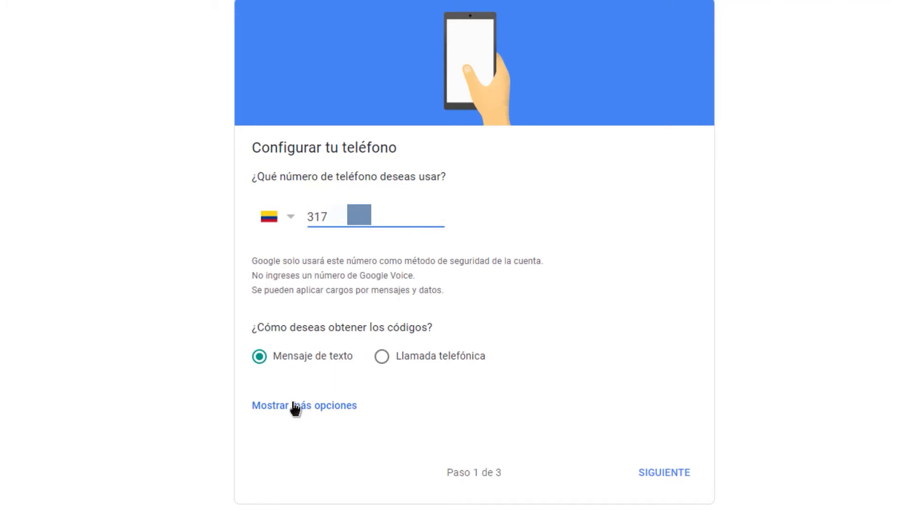
{"action": "left_click", "coordinate": [286, 410]}
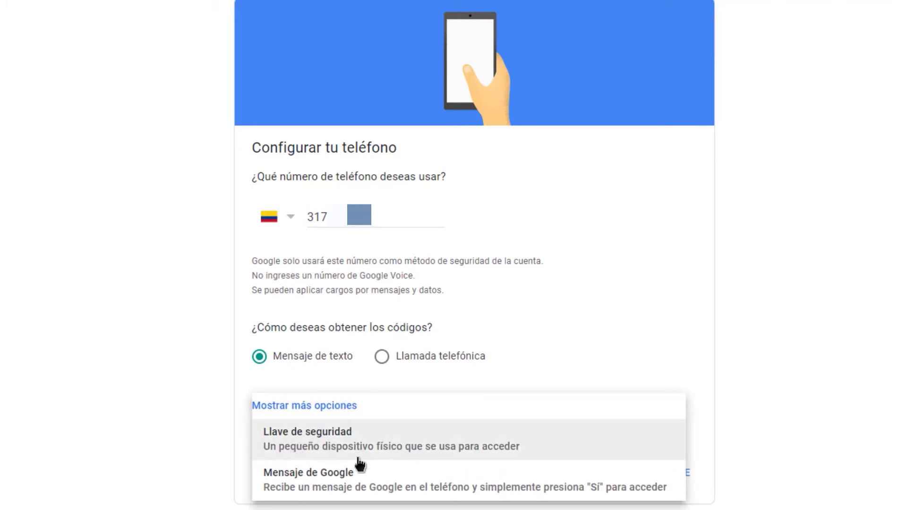
{"action": "left_click", "coordinate": [595, 283]}
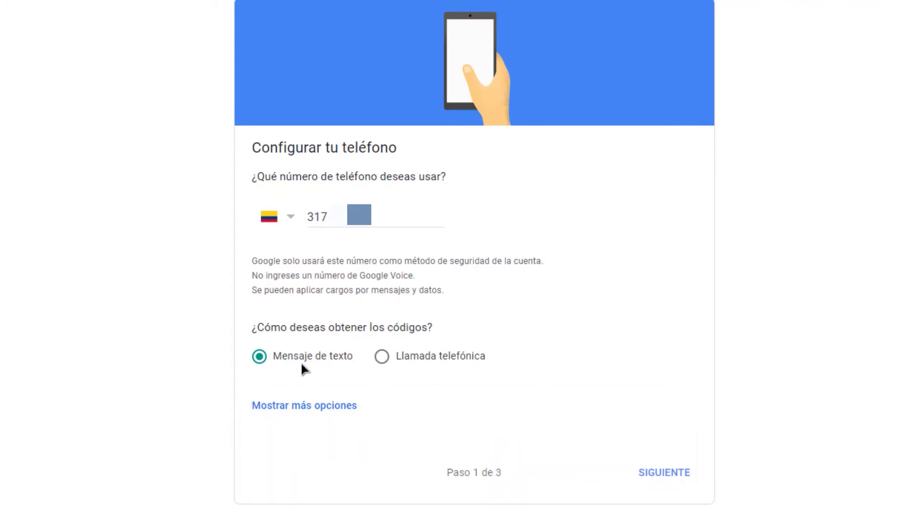
{"action": "left_click", "coordinate": [650, 474]}
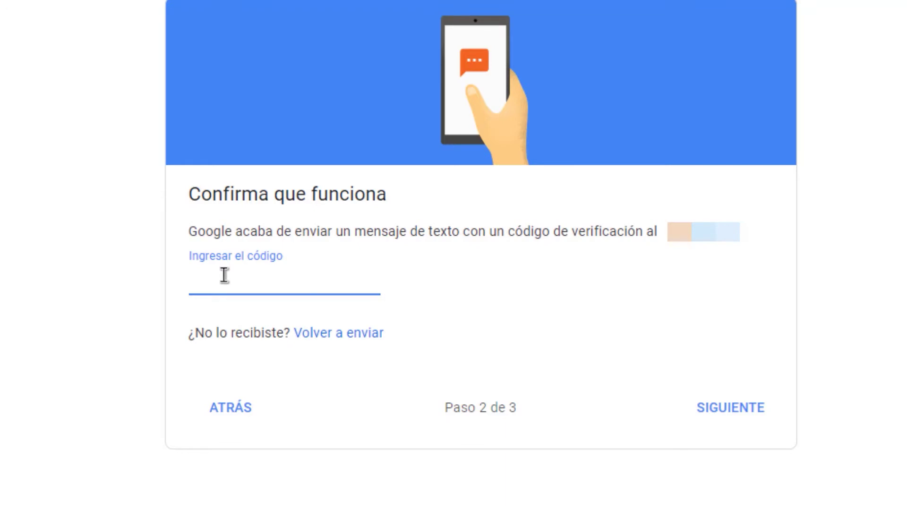
- Enter the texted verification code, correcting a mistyped entry, and submit it
{"action": "type", "text": "G-123456"}
{"action": "left_click_drag", "start_coordinate": [276, 279], "coordinate": [170, 279]}
{"action": "key", "text": "BackSpace"}
{"action": "type", "text": "2****"}
{"action": "left_click", "coordinate": [738, 410]}
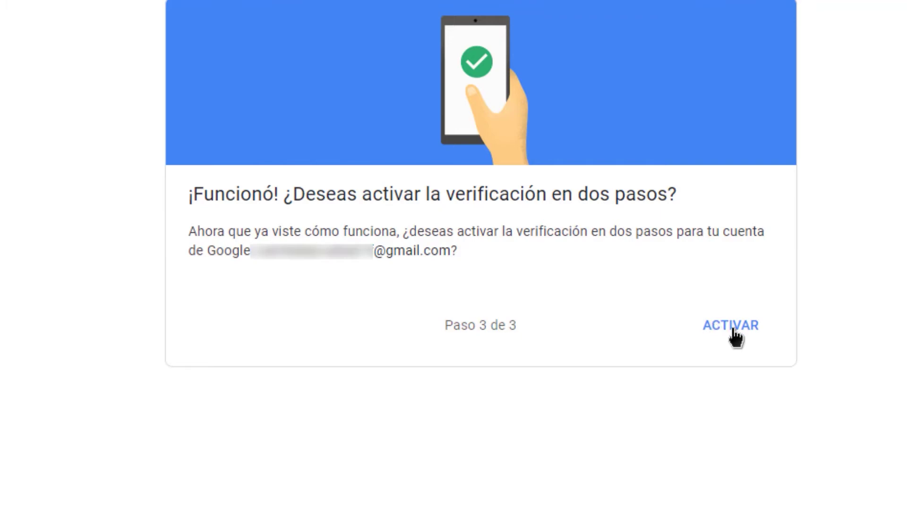
- Turn on two-step verification with ACTIVAR
{"action": "left_click", "coordinate": [733, 330]}
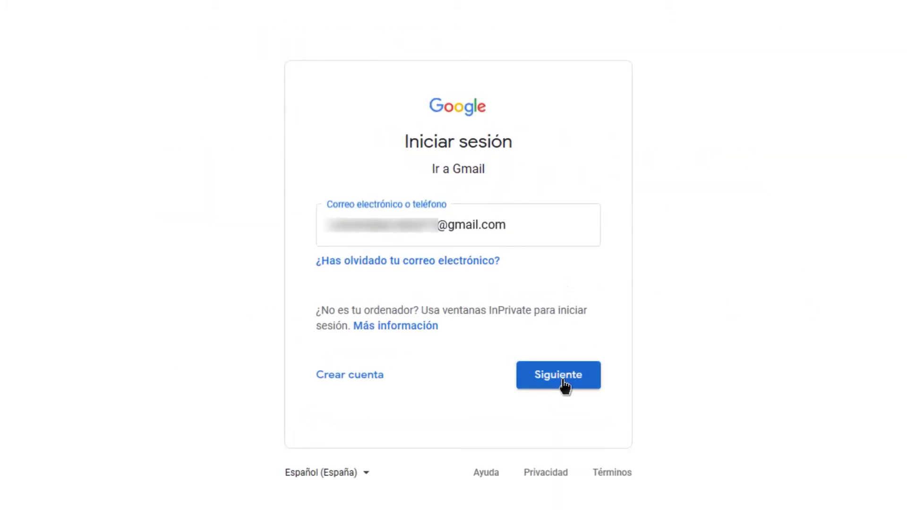
- Move on to the password page of the Gmail sign-in and submit the account password
{"action": "left_click", "coordinate": [564, 383]}
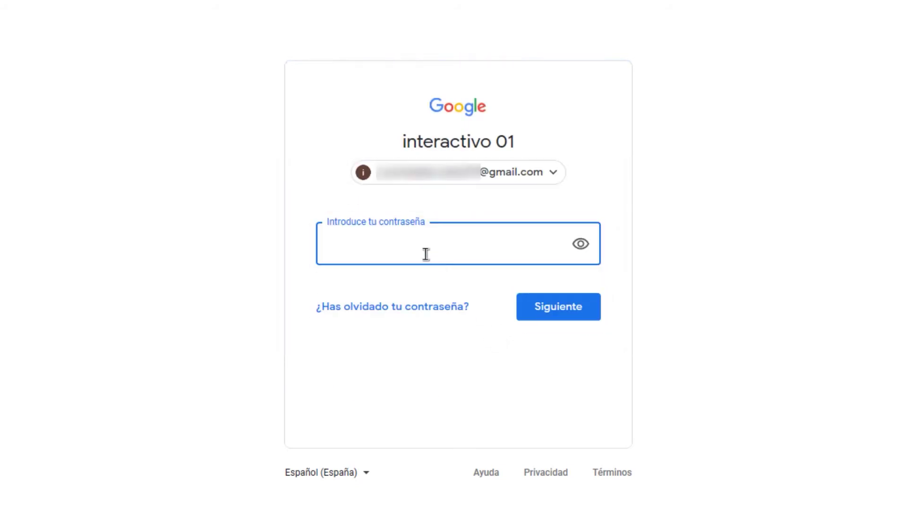
{"action": "type", "text": "*************"}
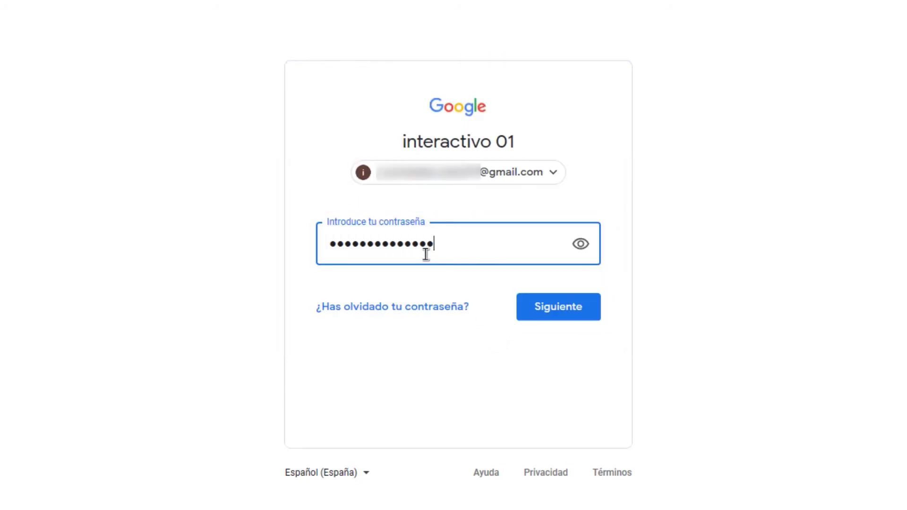
{"action": "key", "text": "Return"}
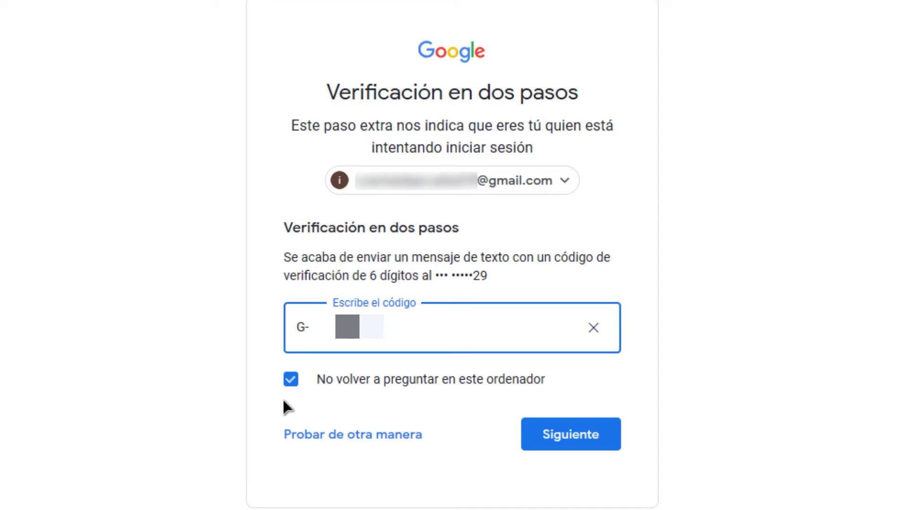
- Turn off 'No volver a preguntar en este ordenador' and submit the two-step verification code
{"action": "left_click", "coordinate": [288, 383]}
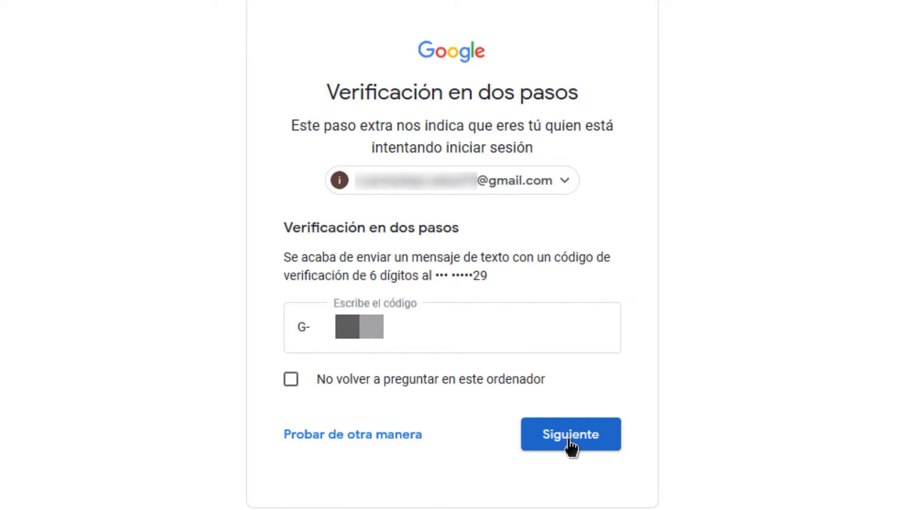
{"action": "left_click", "coordinate": [571, 437]}
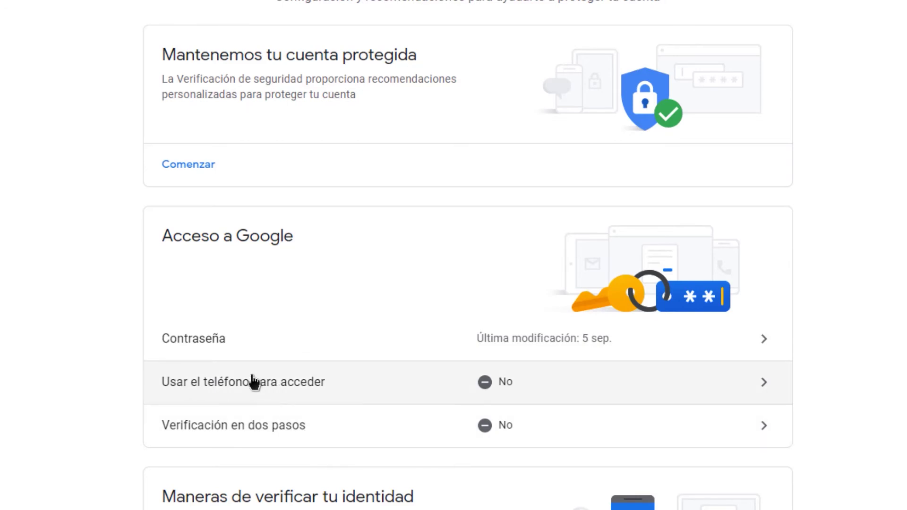
- Open the 'Usar el teléfono para acceder' page and start its CONFIGURAR setup
{"action": "left_click", "coordinate": [756, 385]}
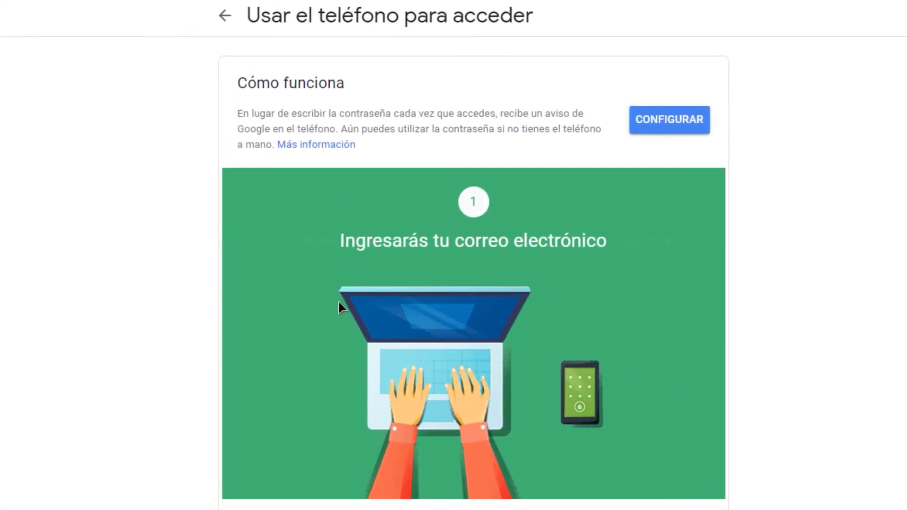
{"action": "left_click", "coordinate": [668, 123]}
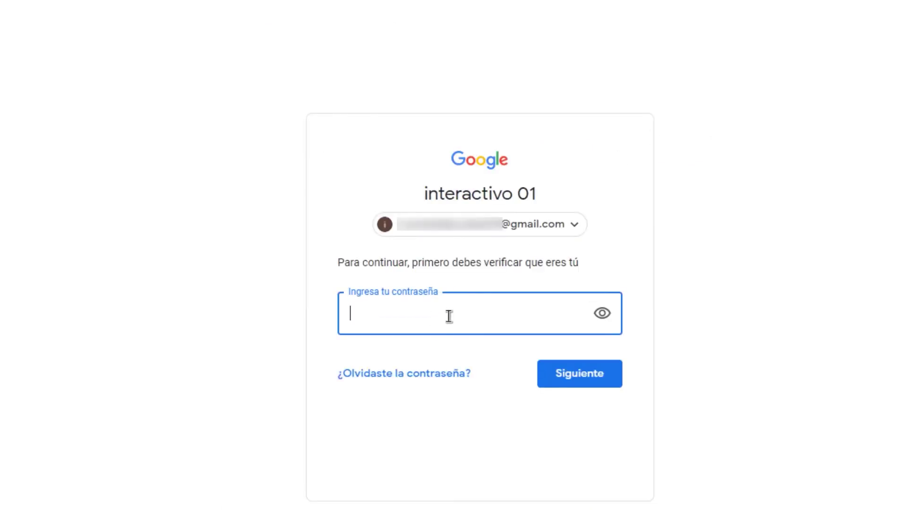
- Re-enter the account password to confirm identity before the phone sign-in setup
{"action": "type", "text": "••••••••••••••"}
{"action": "key", "text": "Return"}
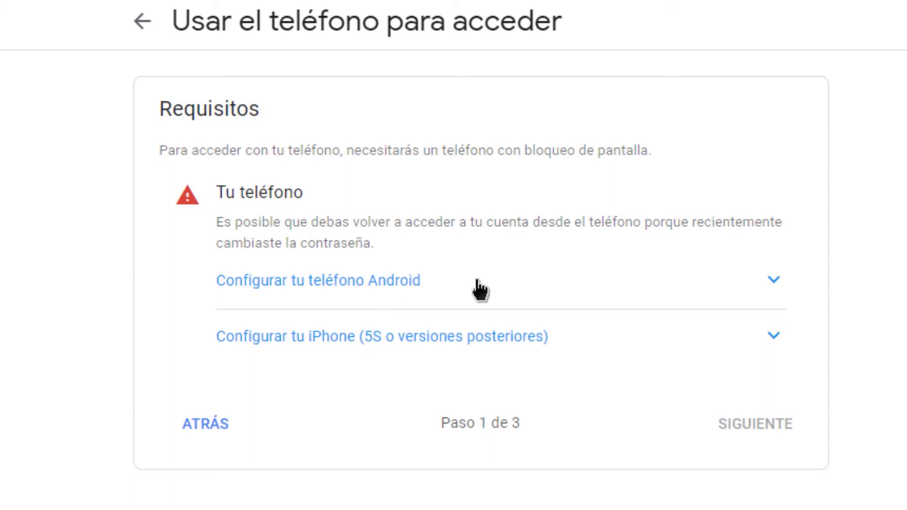
- Expand the 'Configurar tu teléfono Android' instructions to read the setup steps
{"action": "left_click", "coordinate": [729, 288]}
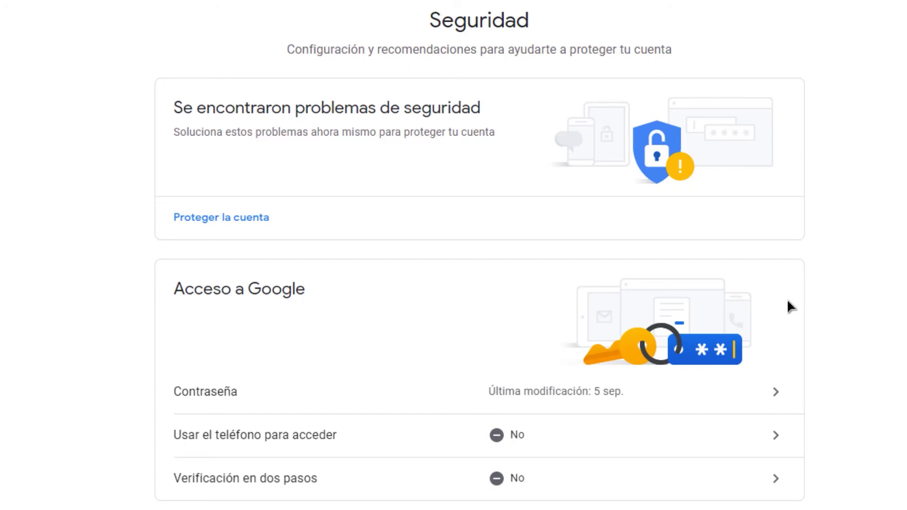
- Restart the phone sign-in setup with CONFIGURAR and re-confirm the account password
{"action": "left_click", "coordinate": [735, 449]}
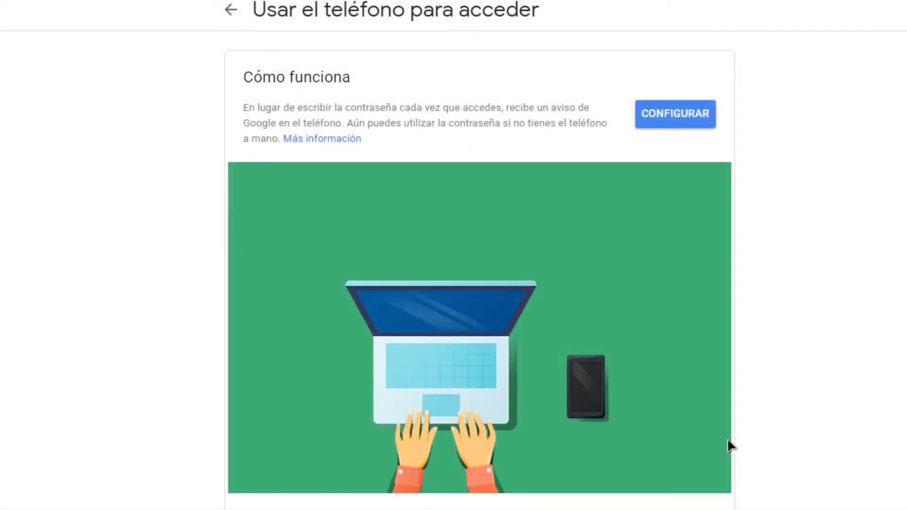
{"action": "left_click", "coordinate": [664, 123]}
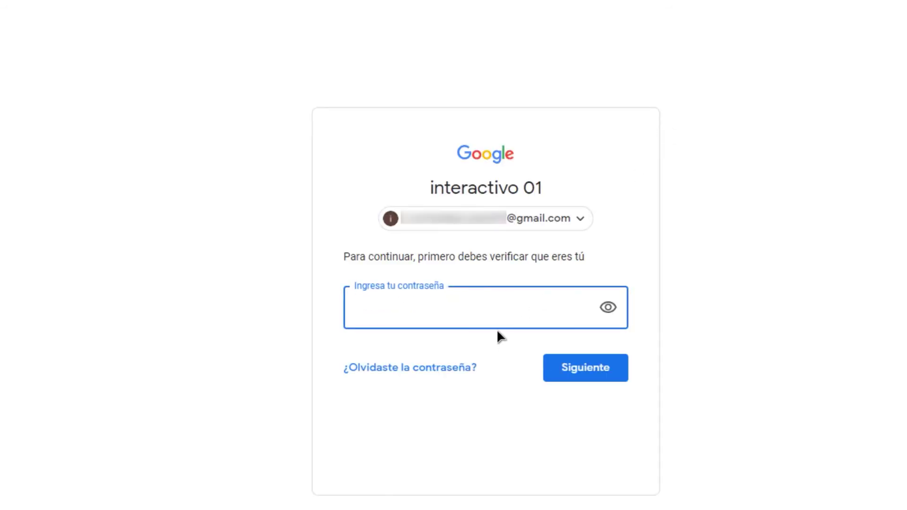
{"action": "type", "text": "••••••••••••••"}
{"action": "key", "text": "Return"}
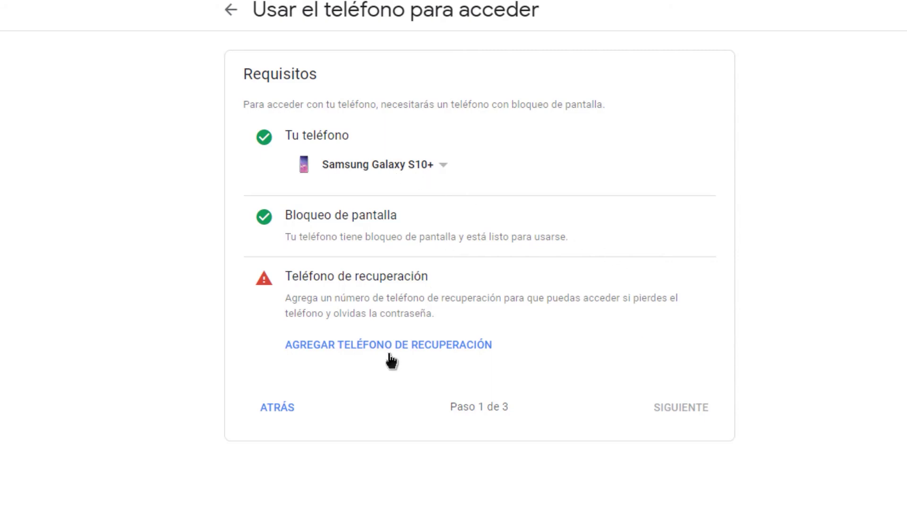
- Add a recovery phone number and verify it with the SMS code
{"action": "left_click", "coordinate": [421, 348]}
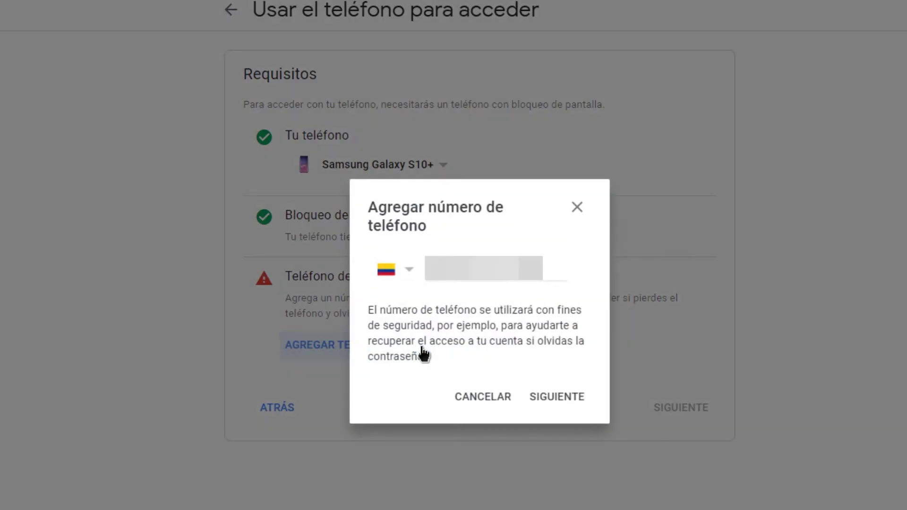
{"action": "left_click", "coordinate": [472, 277]}
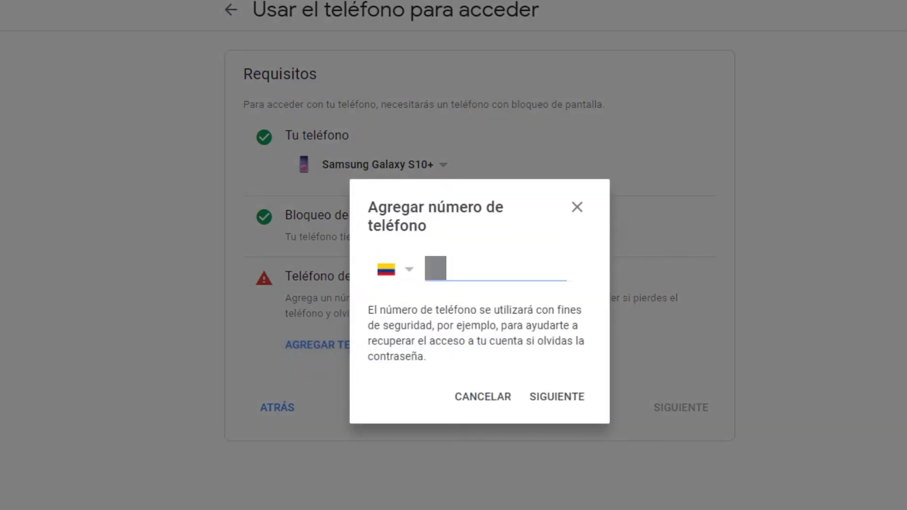
{"action": "type", "text": "3001234"}
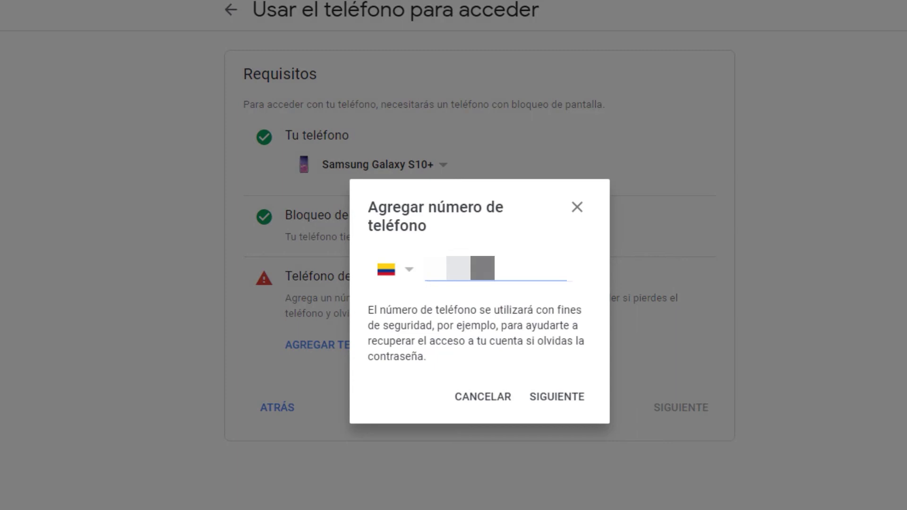
{"action": "left_click", "coordinate": [573, 397]}
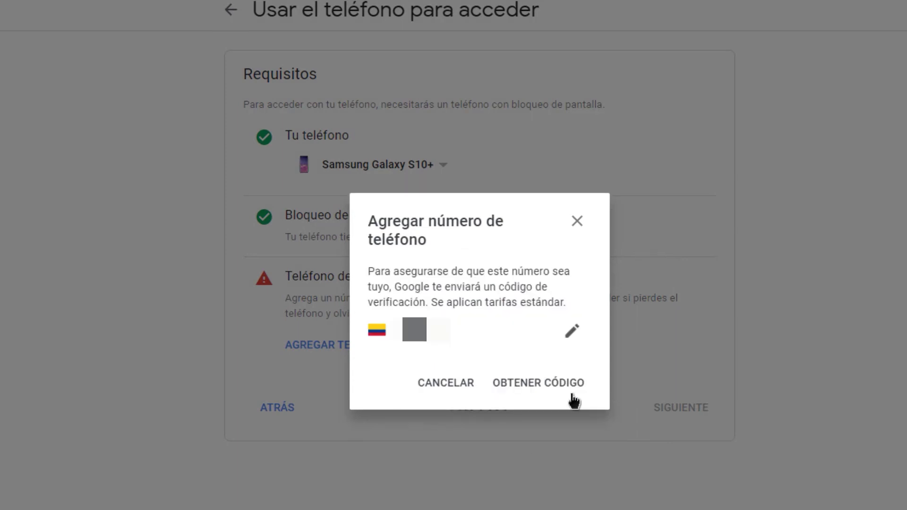
{"action": "left_click", "coordinate": [546, 384]}
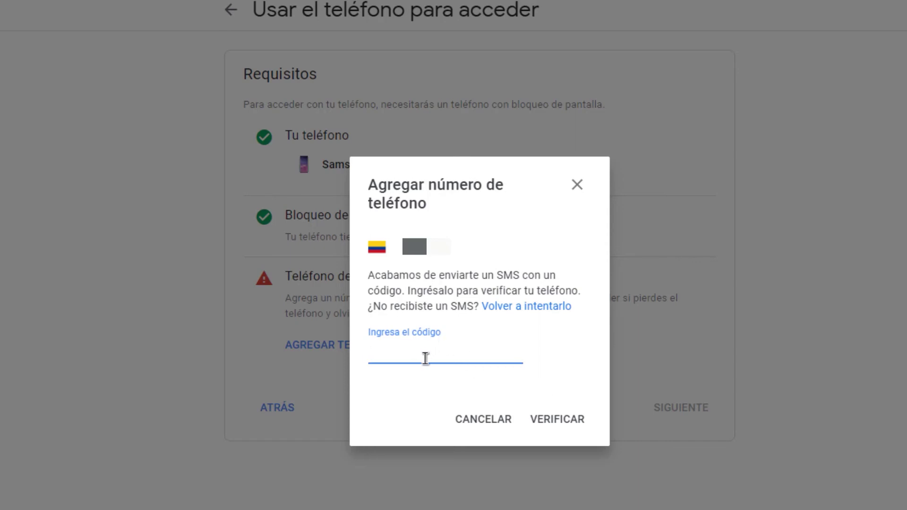
{"action": "type", "text": "2"}
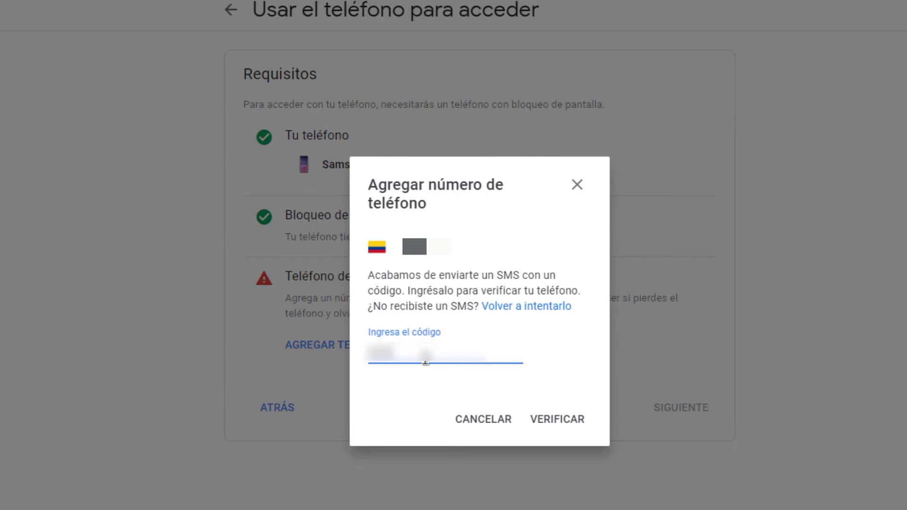
{"action": "left_click", "coordinate": [550, 428]}
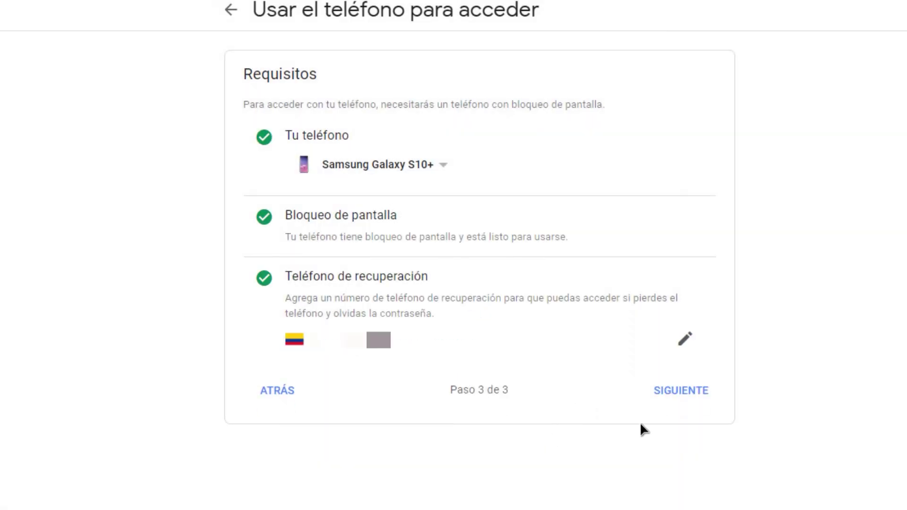
- Advance past Requisitos and run the practice sign-in, approving it on the phone
{"action": "left_click", "coordinate": [691, 392]}
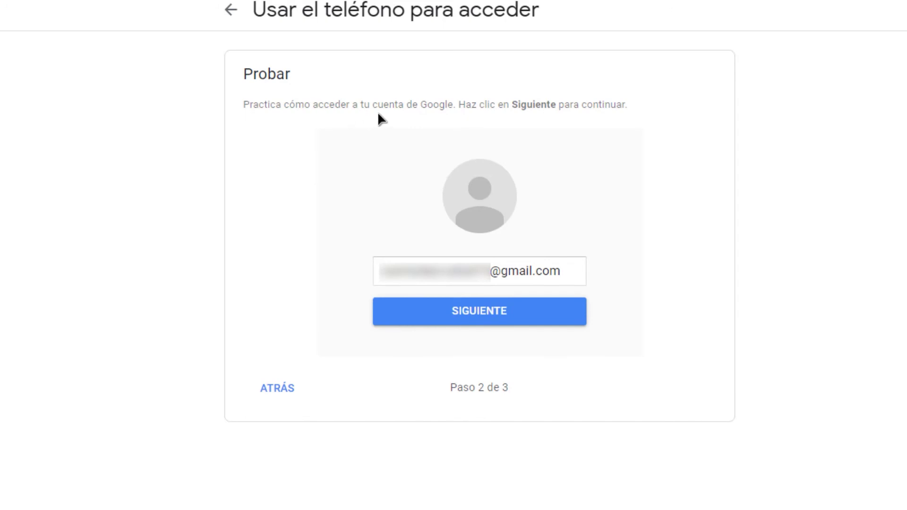
{"action": "left_click", "coordinate": [503, 319]}
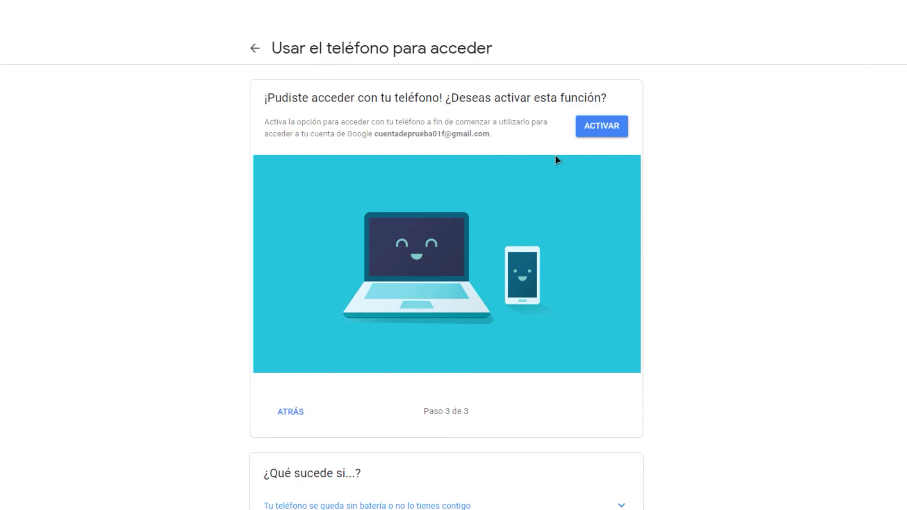
- Activate phone sign-in with ACTIVAR and return to the Seguridad overview
{"action": "left_click", "coordinate": [599, 131]}
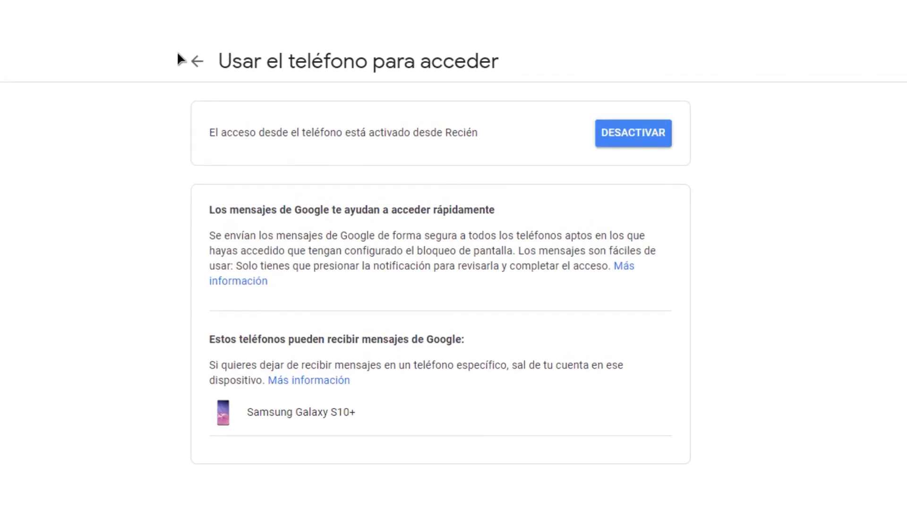
{"action": "left_click", "coordinate": [196, 71]}
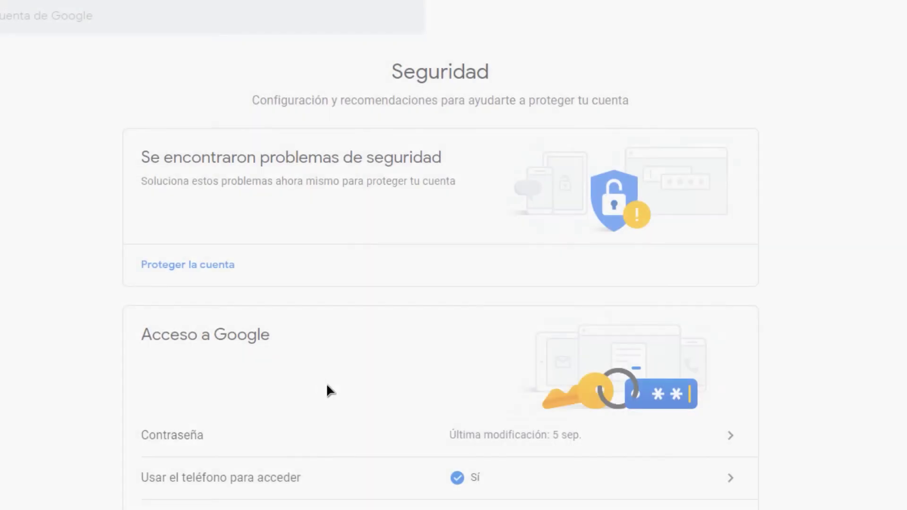